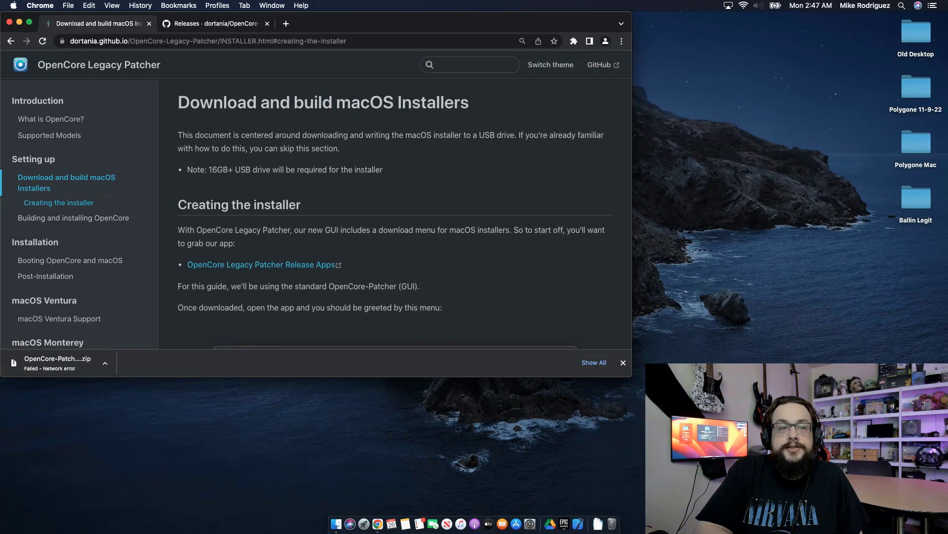
Enlarge the browser window and open the OpenCore Legacy Patcher releases page at the 0.6.7 assets
drag(630, 377, 946, 513)
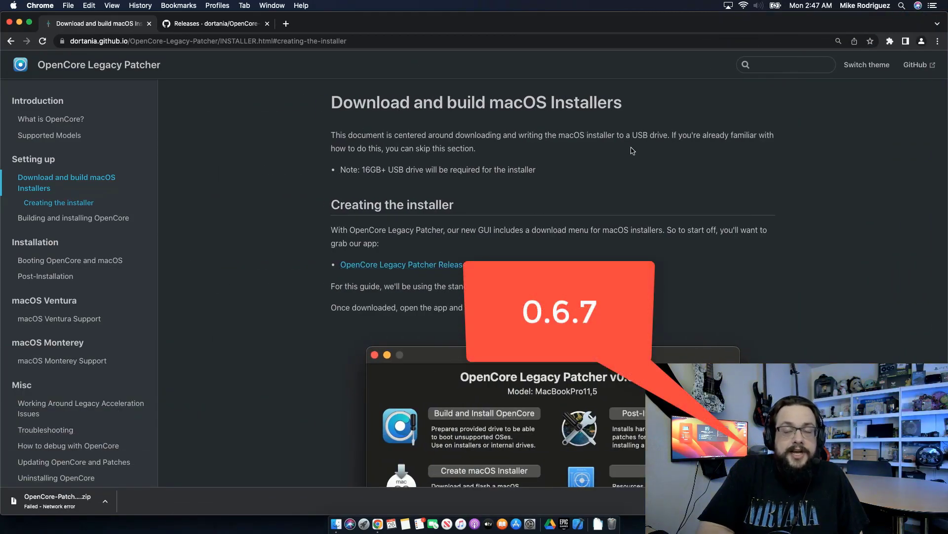
scroll(600, 154, down, 3)
click(471, 189)
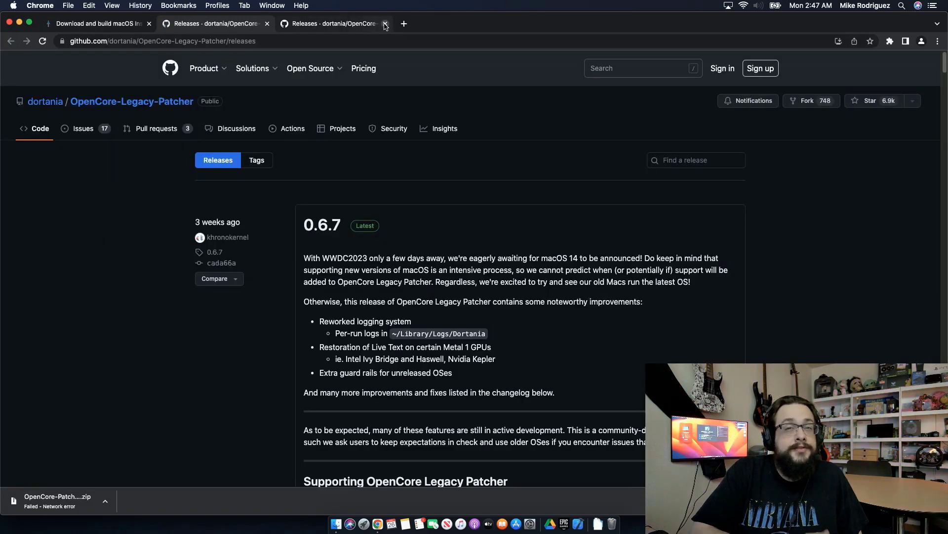
click(386, 24)
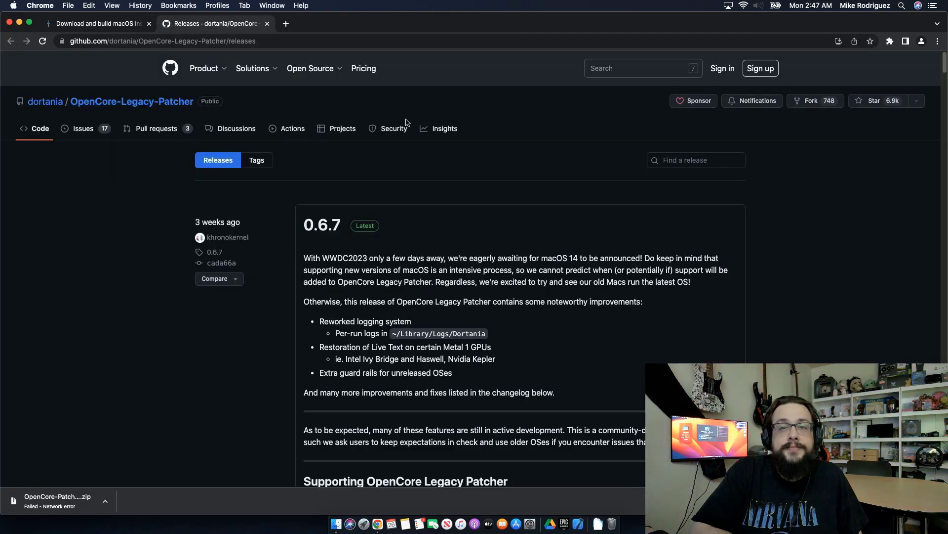
scroll(402, 194, down, 10)
scroll(358, 202, up, 1)
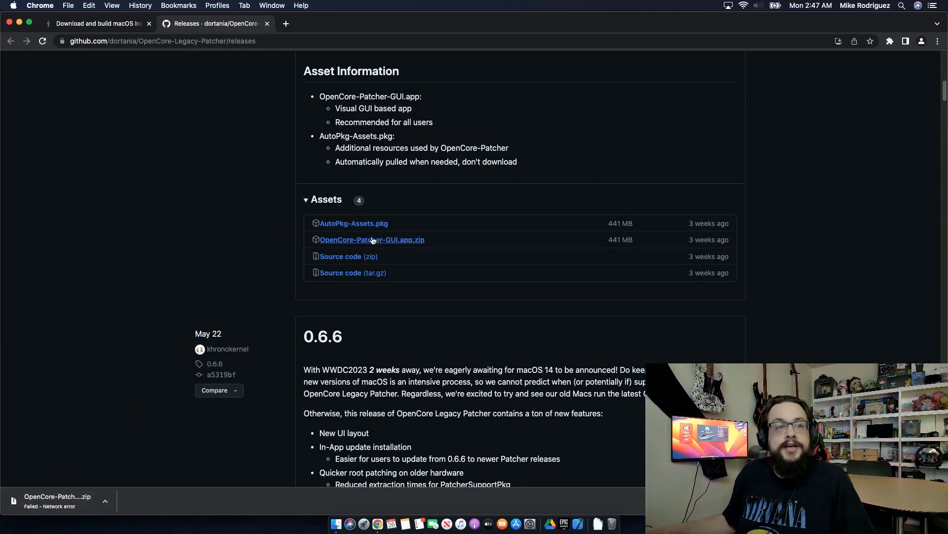
Try to resume the failed OpenCore-Patcher download and download OpenCore-Patcher-GUI.app.zip afresh from the 0.6.7 assets
click(105, 501)
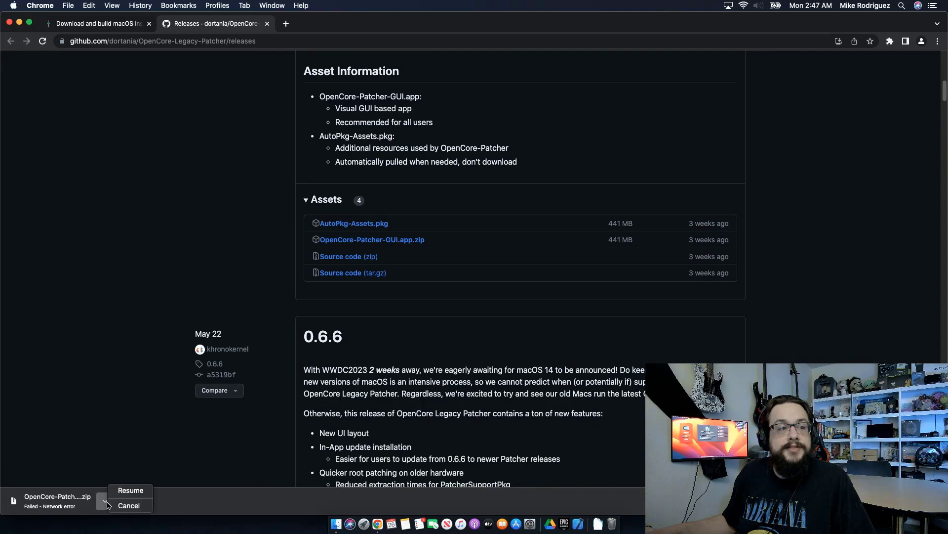
click(121, 491)
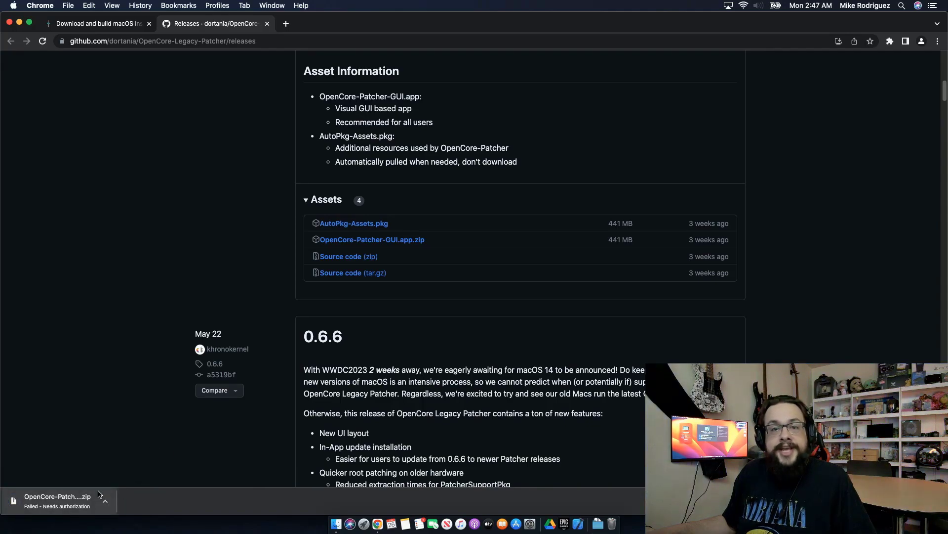
click(390, 241)
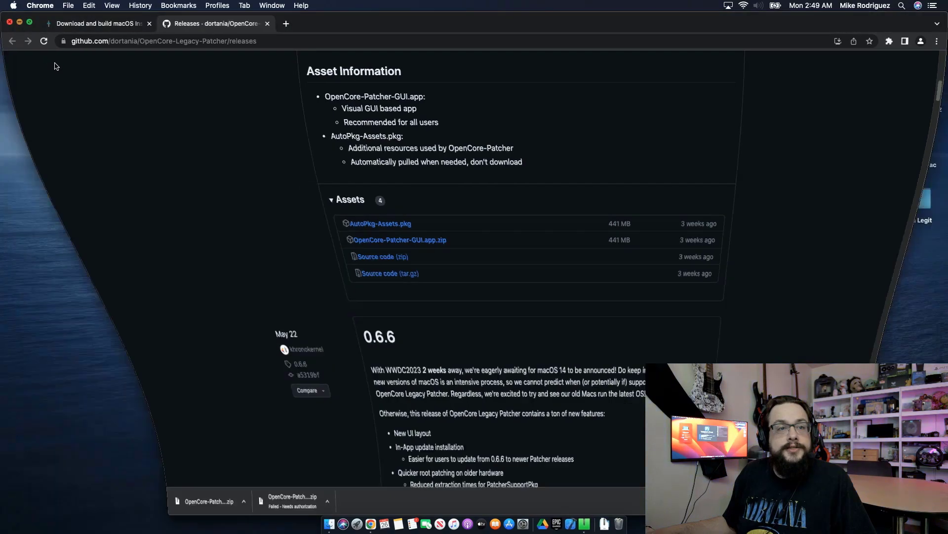
Minimize the browser and launch the downloaded OpenCore Legacy Patcher app
click(19, 23)
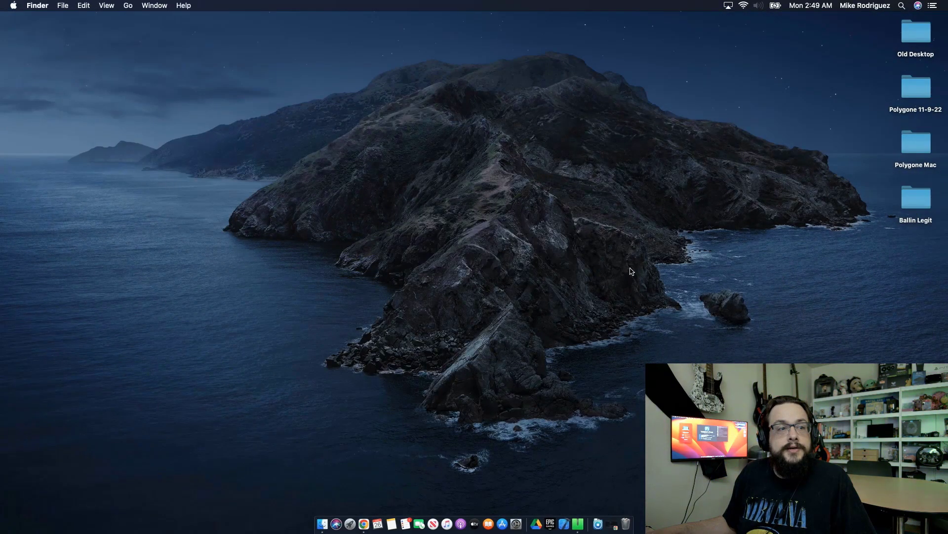
key(super+m)
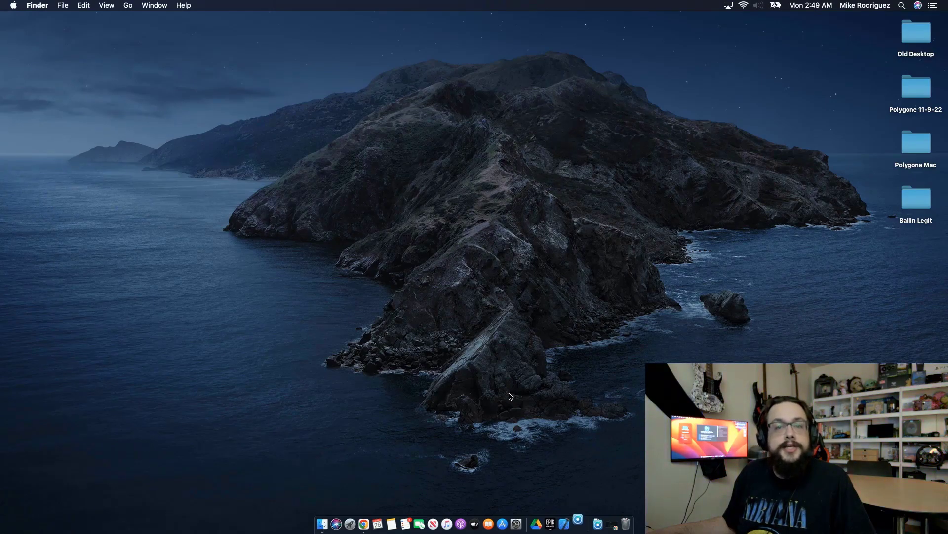
key(Return)
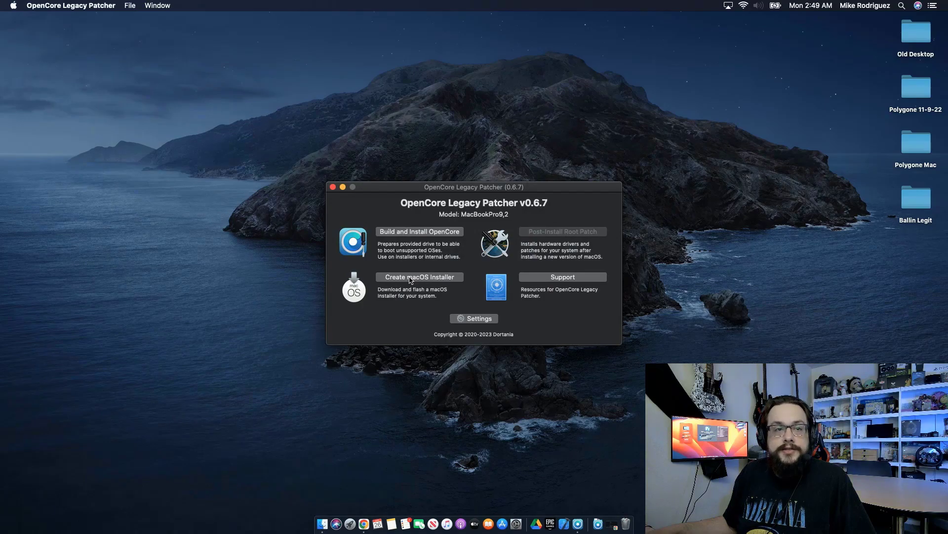
Start creating a macOS installer and download macOS 13.4.1 (22F82) from Apple
click(433, 279)
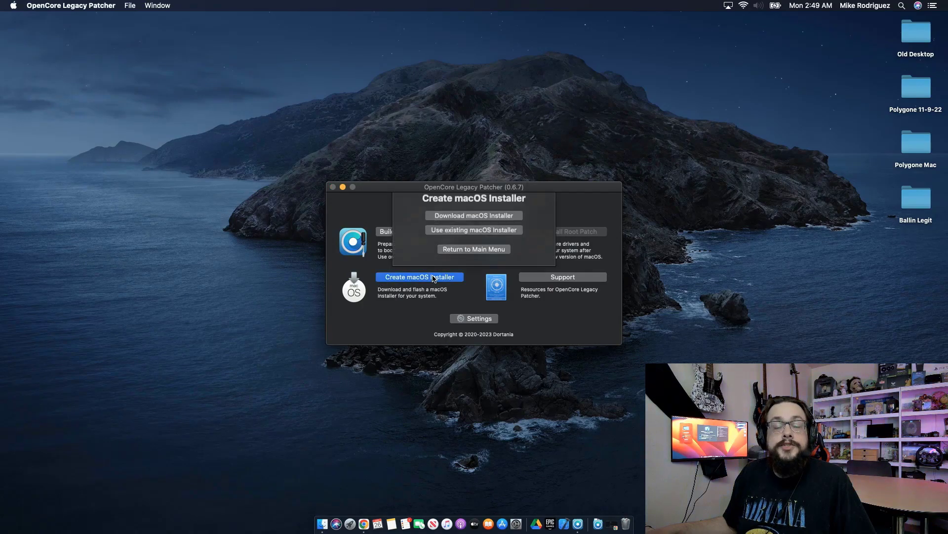
click(480, 219)
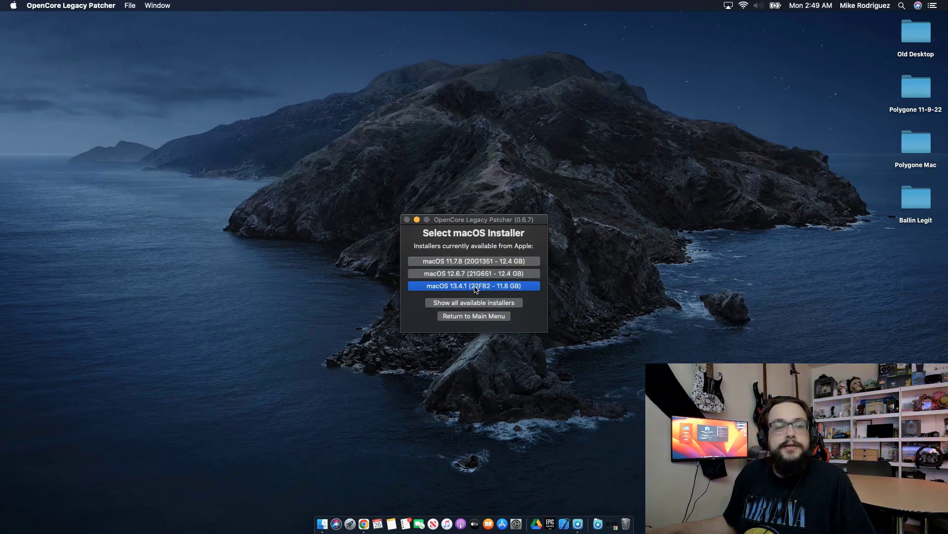
click(470, 289)
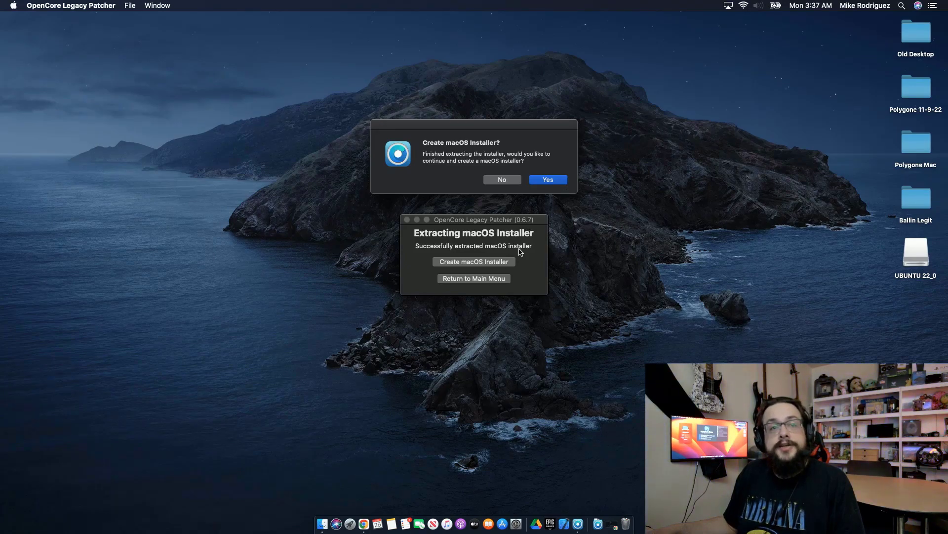
Write the local Install macOS Ventura 13.4 installer to disk3 (DataTraveler 2.0), allowing removable volume access and erasing the drive
click(551, 183)
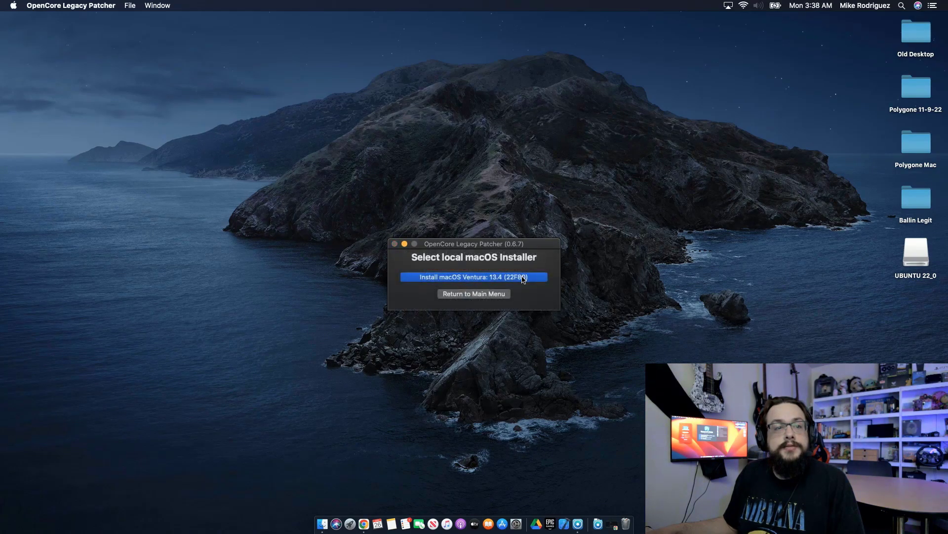
click(523, 279)
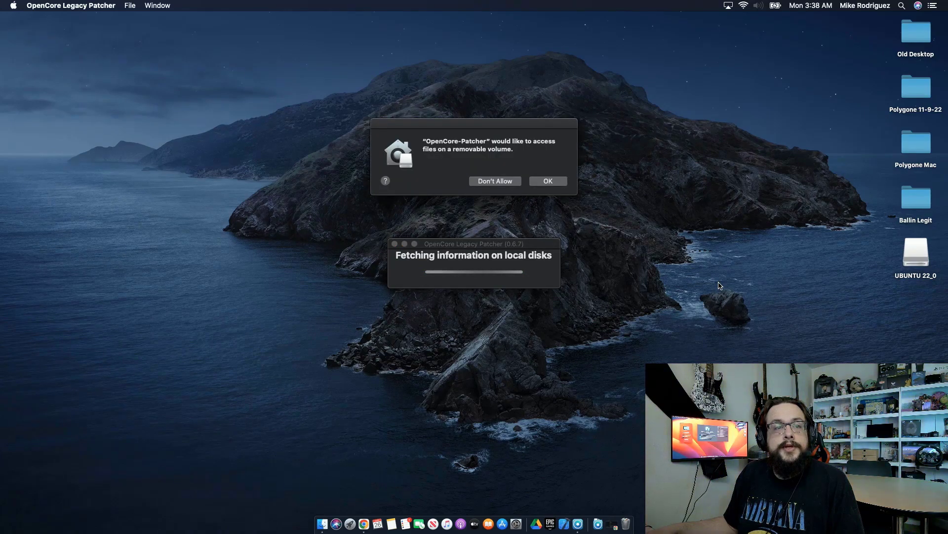
click(555, 179)
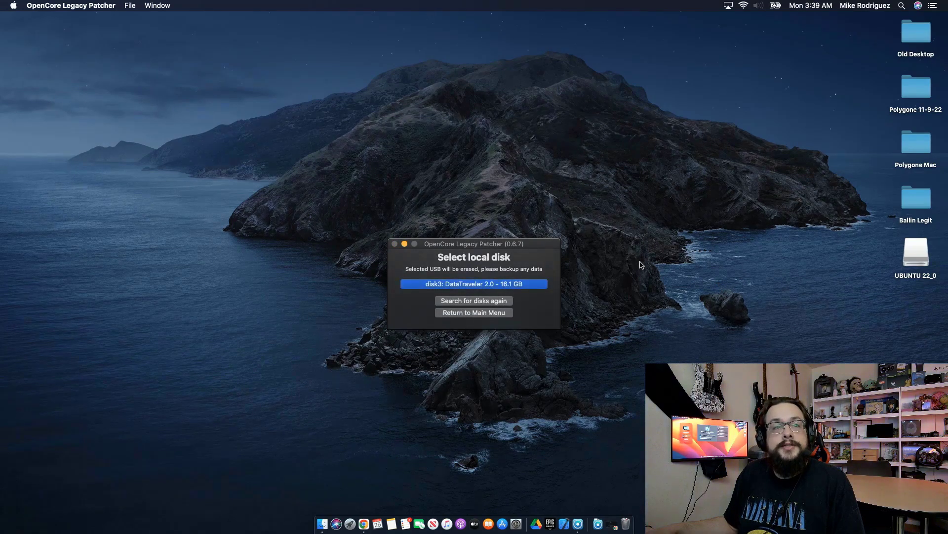
click(543, 285)
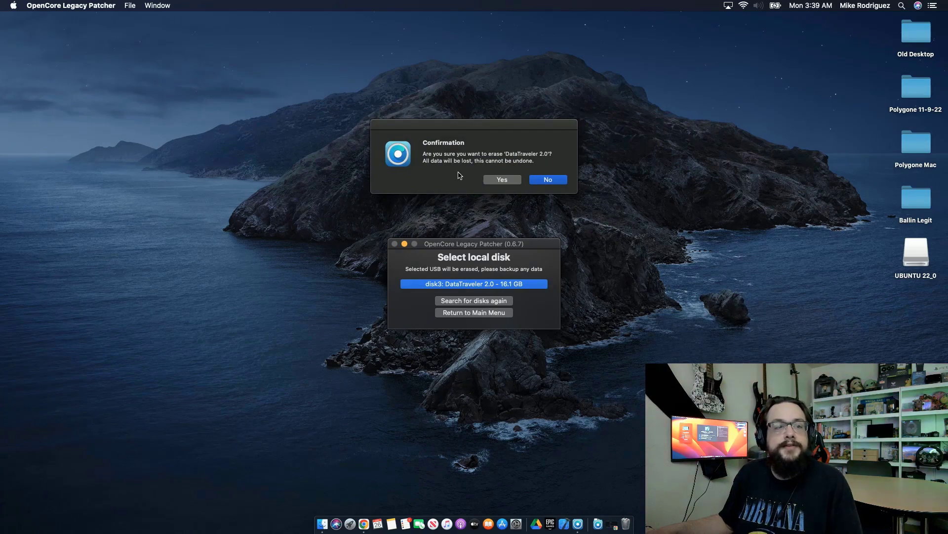
click(502, 181)
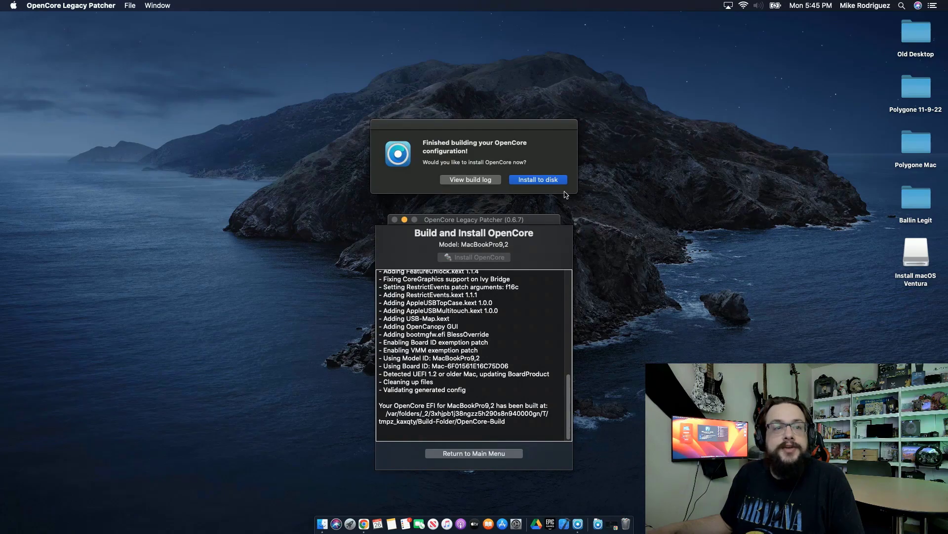
Install the built OpenCore configuration to the USB drive's EFI partition, disk3s1
click(551, 181)
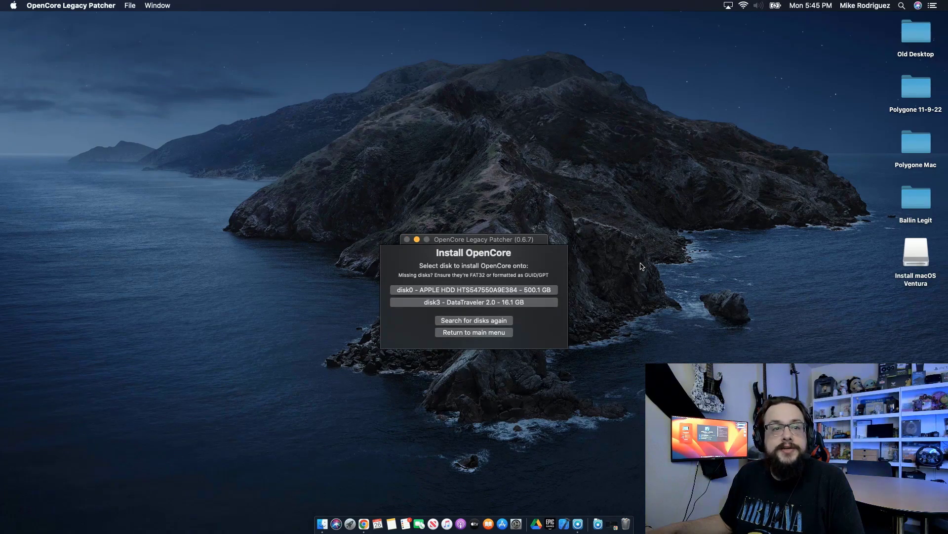
click(553, 302)
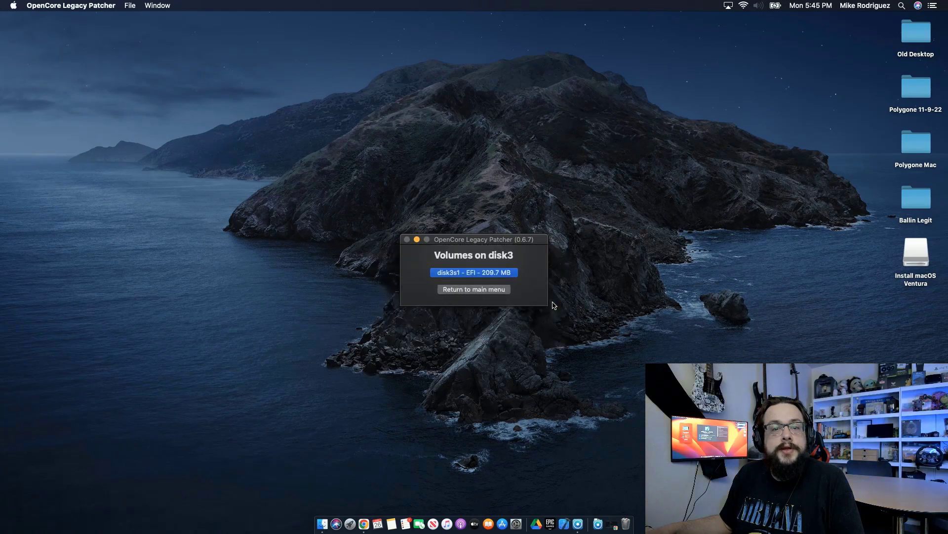
click(510, 275)
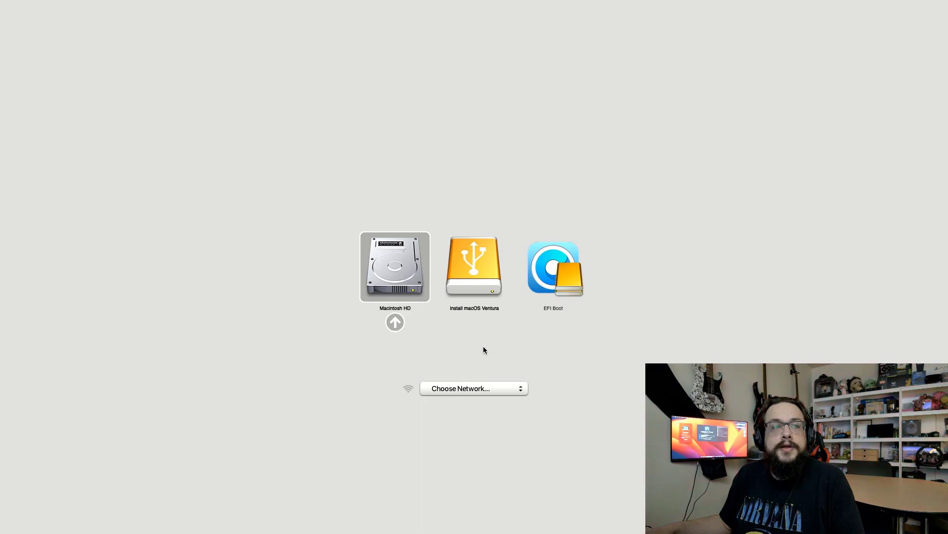
Boot from EFI Boot into Install macOS Ventura and agree to the software license
key(Right)
key(Right)
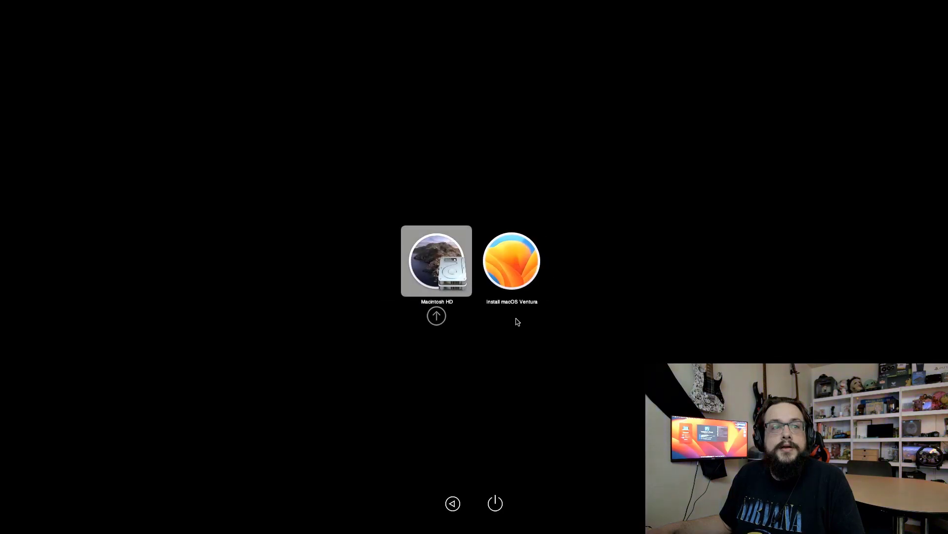
key(Right)
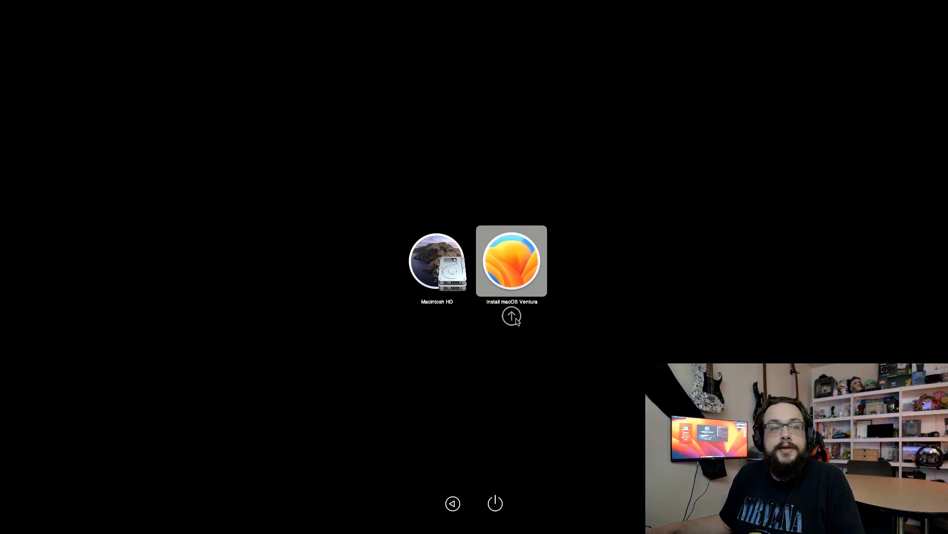
click(517, 320)
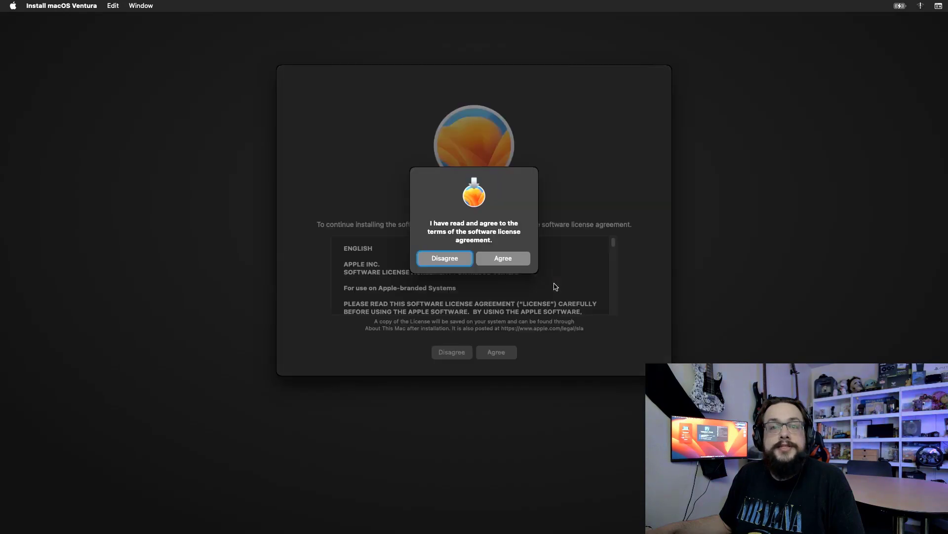
click(522, 262)
click(509, 356)
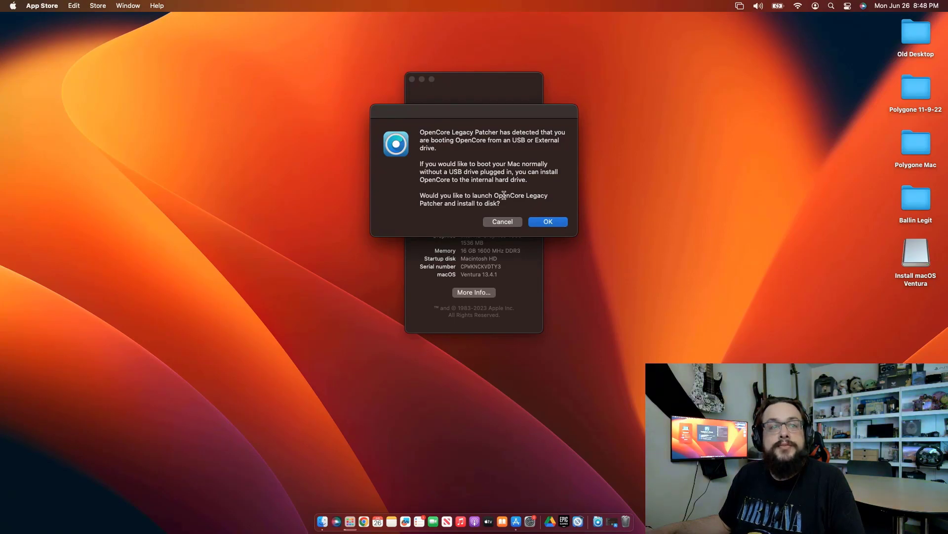
Install OpenCore to the internal drive's EFI partition, disk0s1, entering the administrator password, and reboot the Mac
click(548, 222)
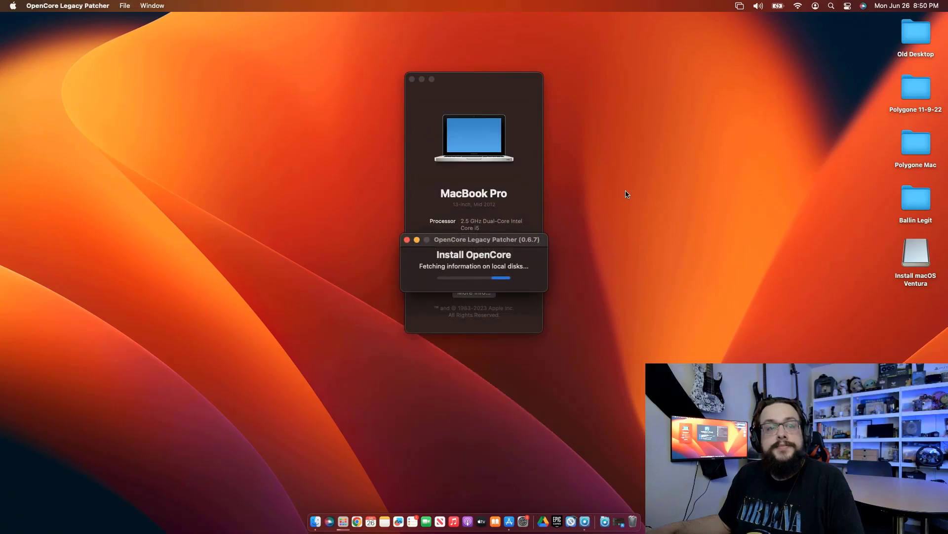
click(516, 292)
click(512, 272)
key(super+v)
key(Return)
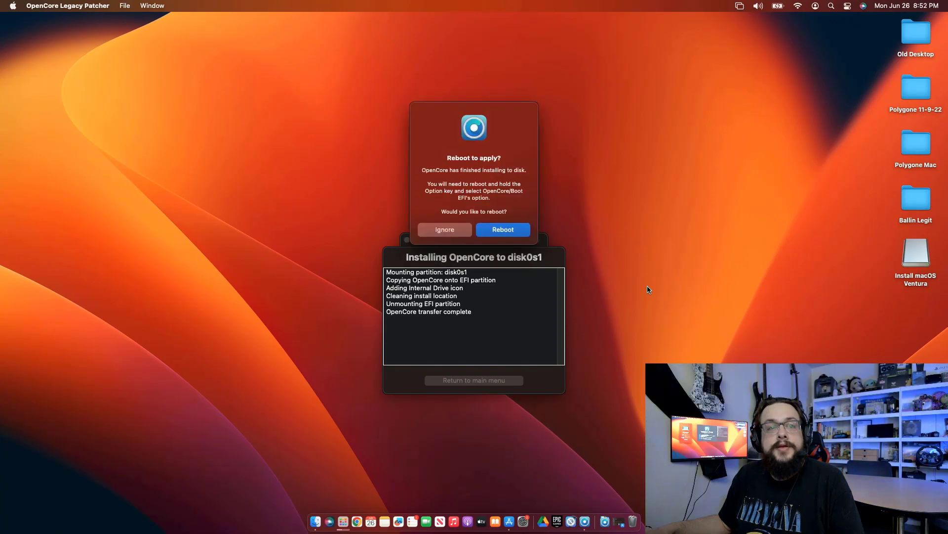
click(497, 229)
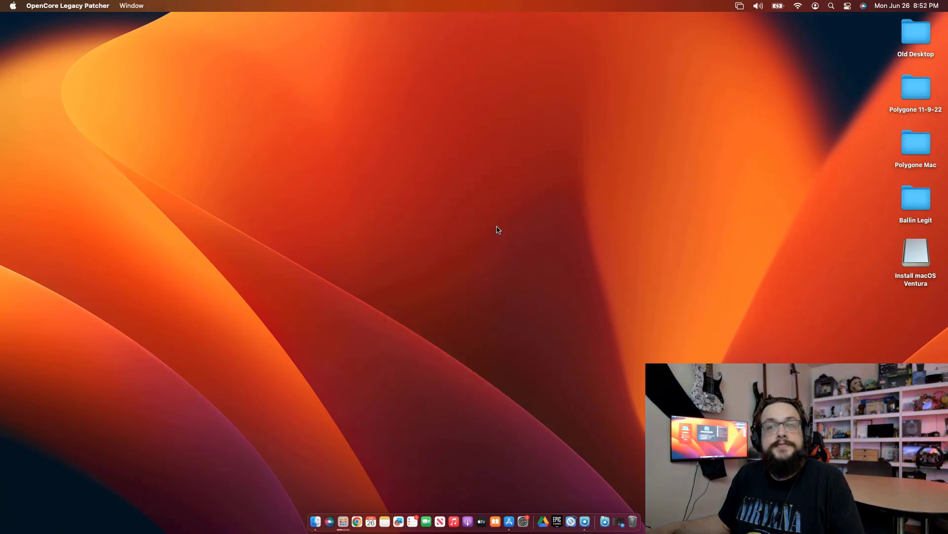
click(549, 186)
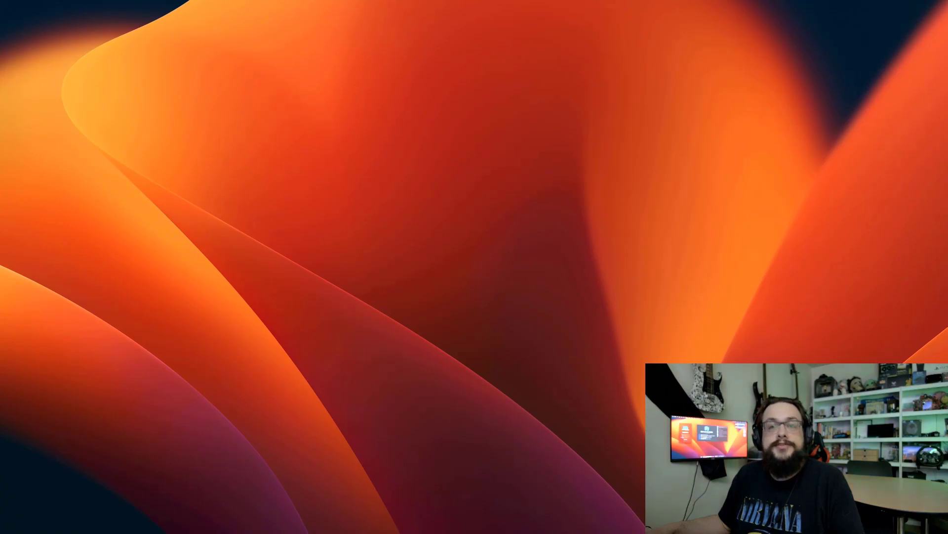